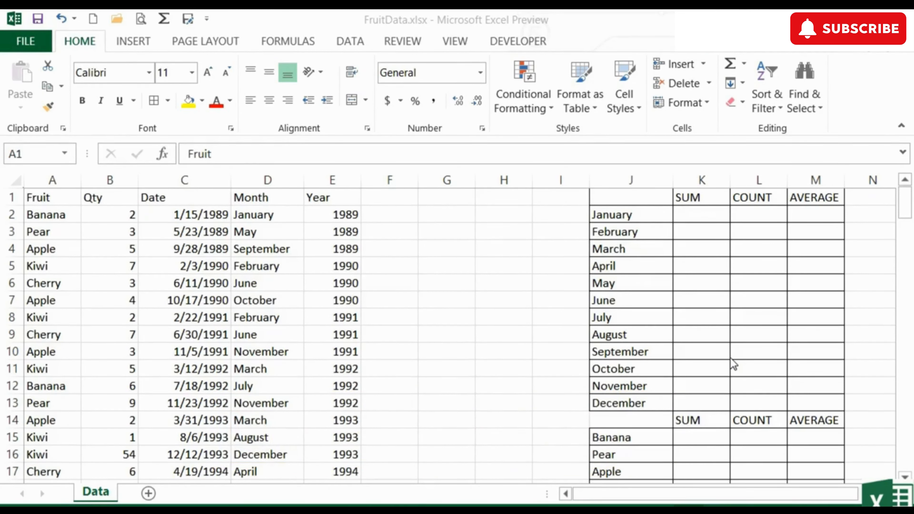
{"action": "left_click", "coordinate": [391, 268]}
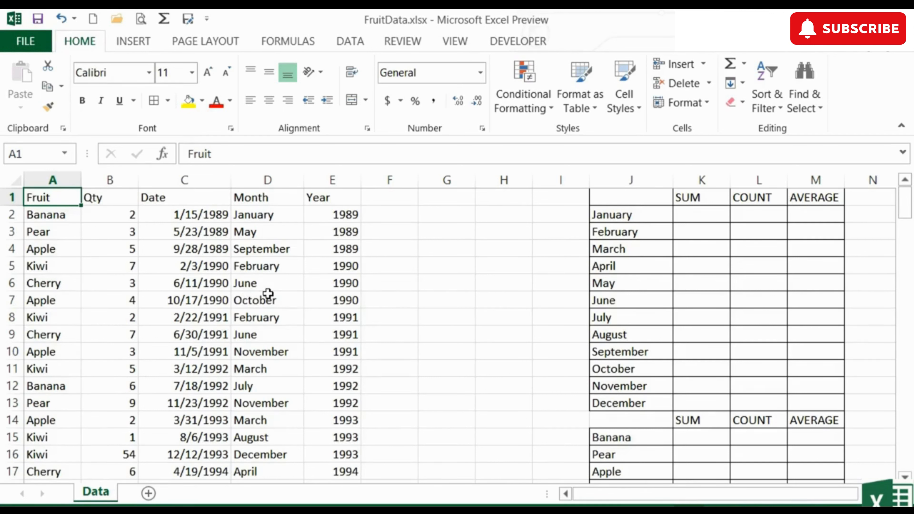
{"action": "left_click", "coordinate": [120, 218]}
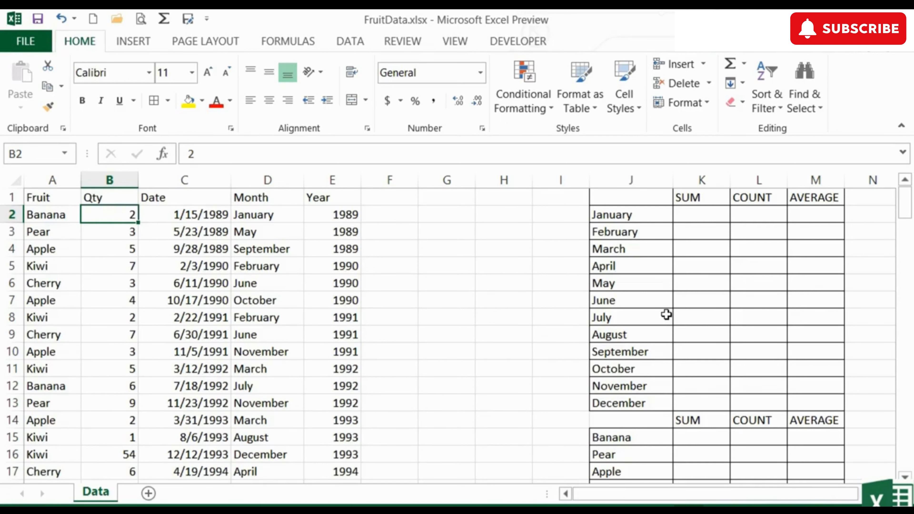
Step: Enter =SUMIF(D1:D150,J2,B1:B150) in K2 to total the January quantities
{"action": "left_click", "coordinate": [698, 215]}
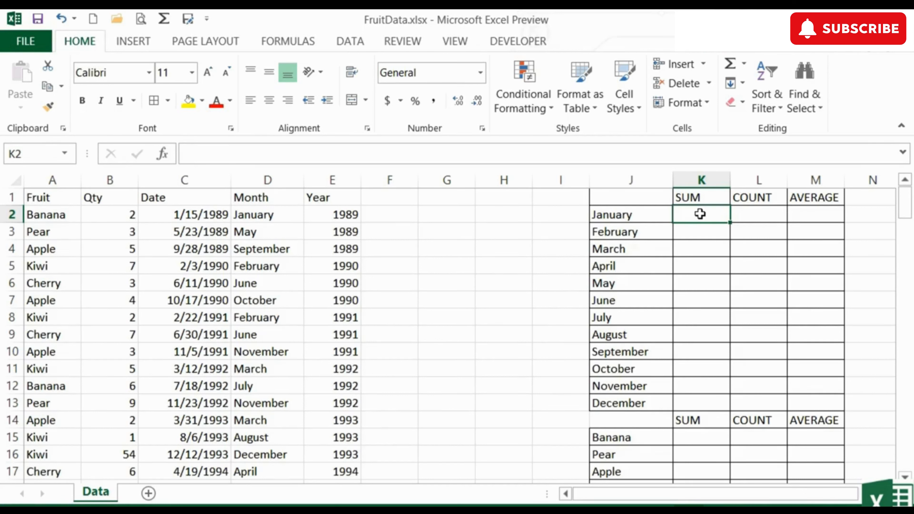
{"action": "type", "text": "="}
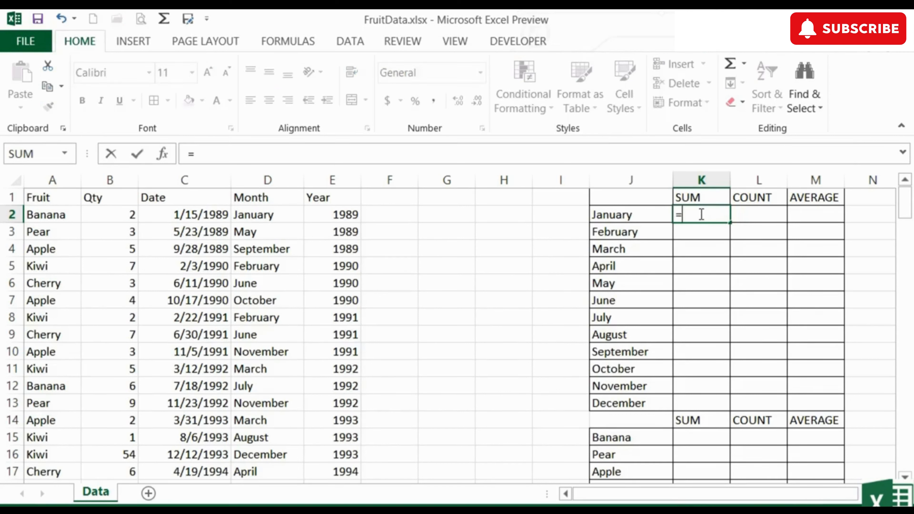
{"action": "type", "text": "sum"}
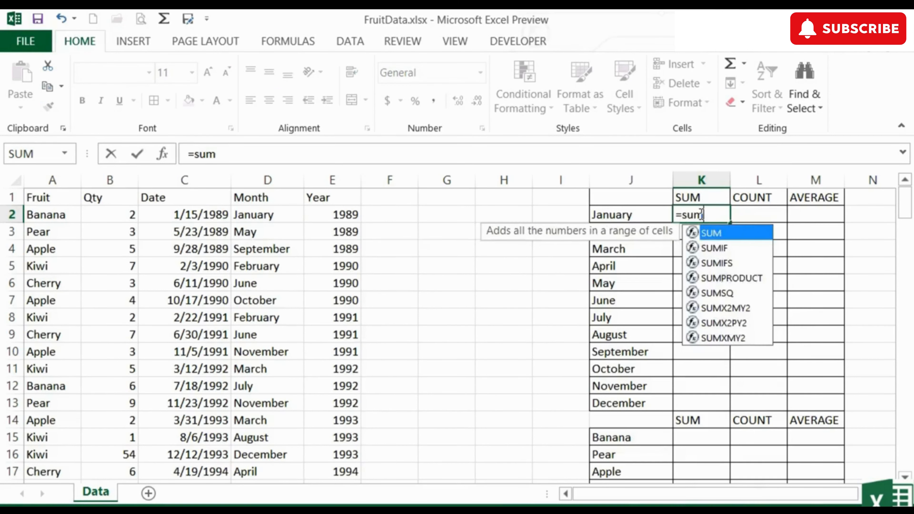
{"action": "type", "text": "if("}
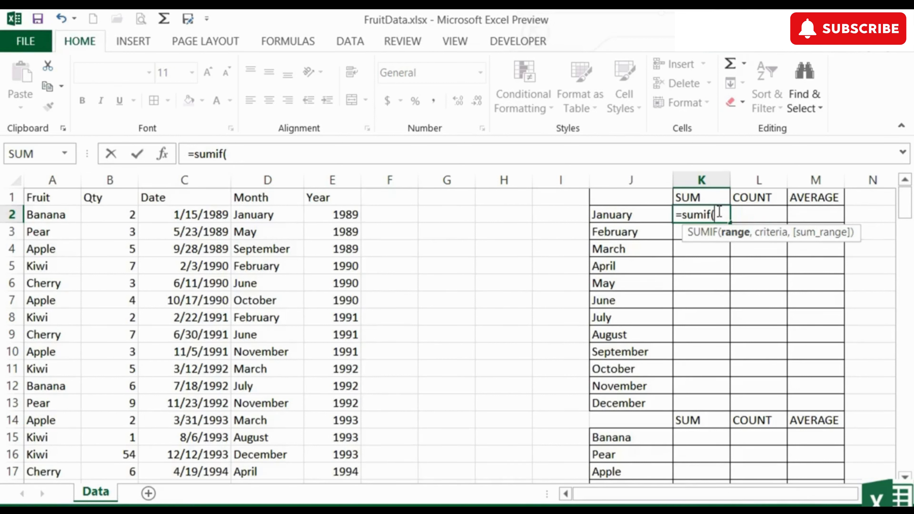
{"action": "type", "text": "d1:"}
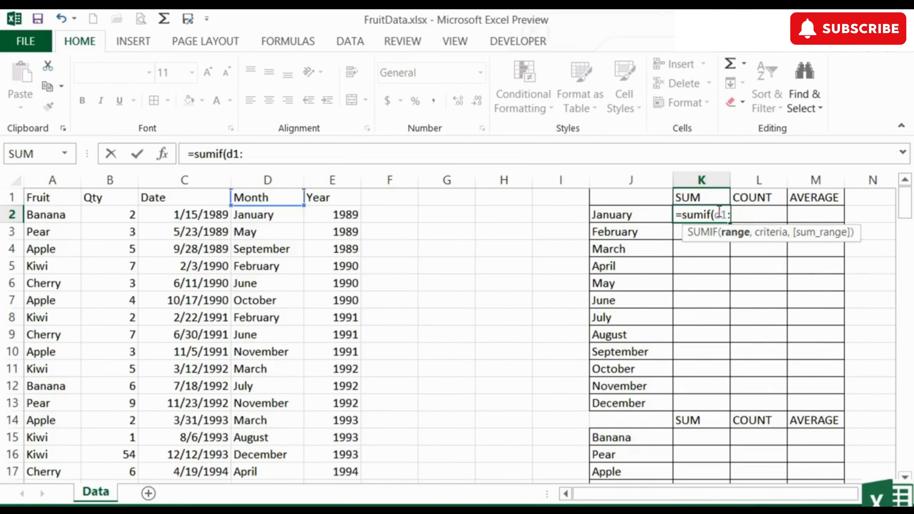
{"action": "type", "text": "d15"}
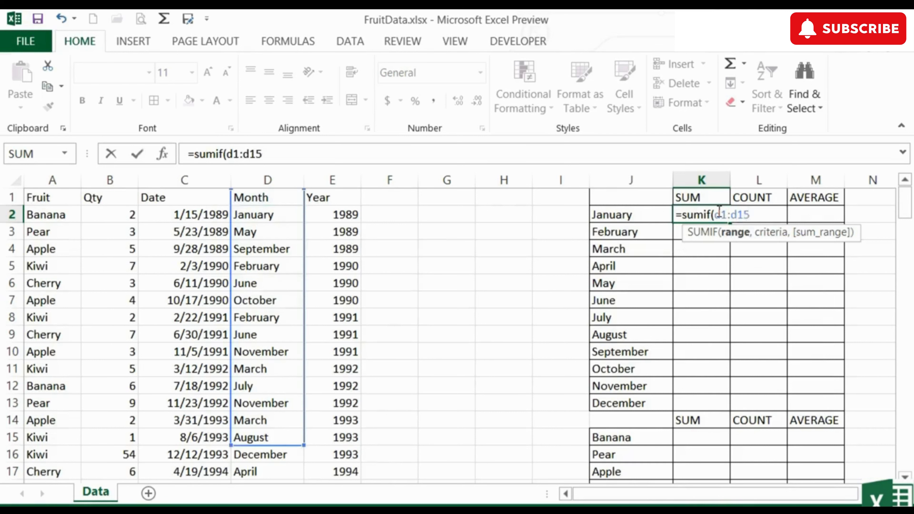
{"action": "type", "text": "0,"}
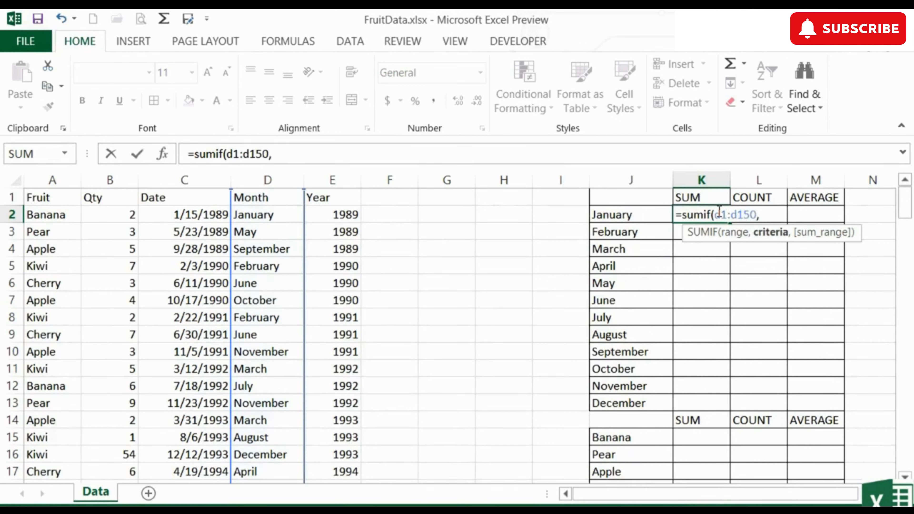
{"action": "left_click", "coordinate": [621, 215]}
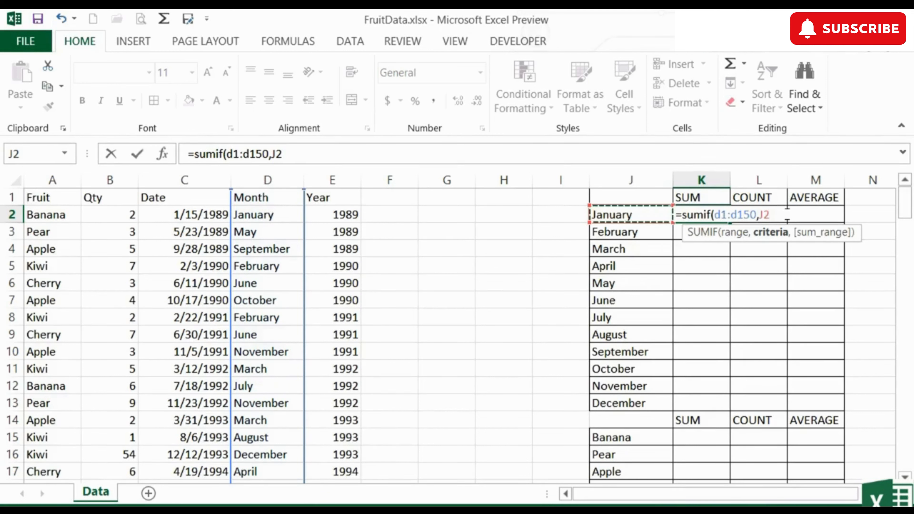
{"action": "type", "text": ","}
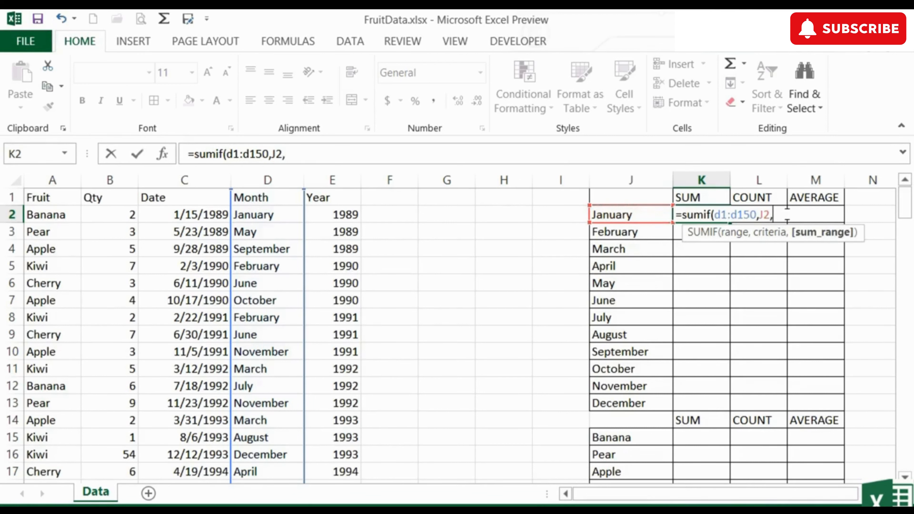
{"action": "type", "text": "b1:"}
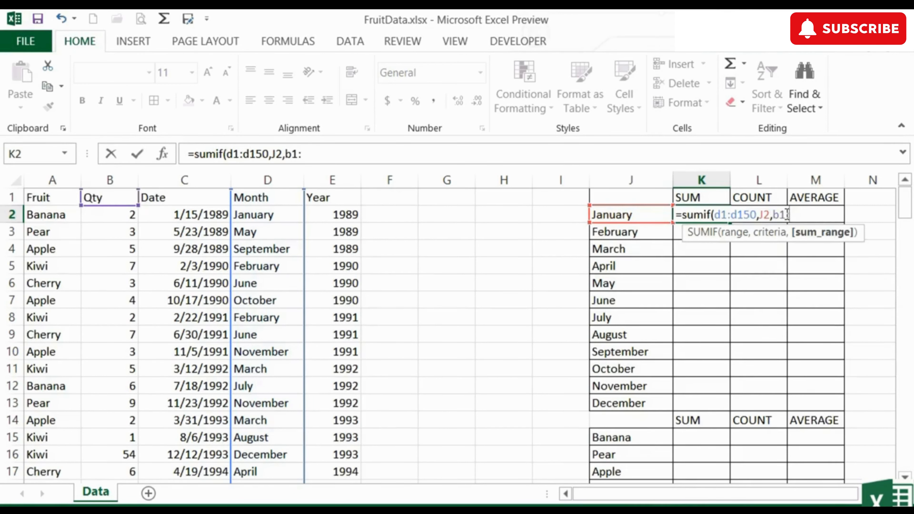
{"action": "type", "text": "b150"}
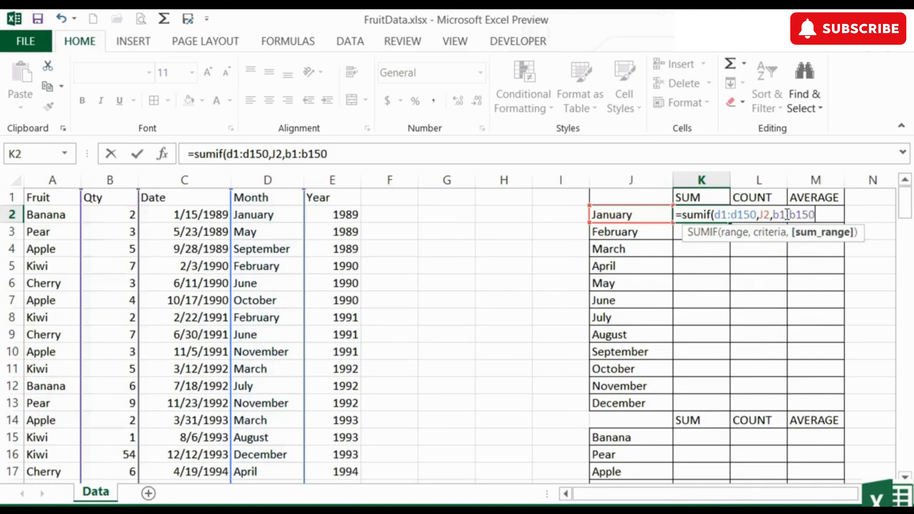
{"action": "type", "text": ")"}
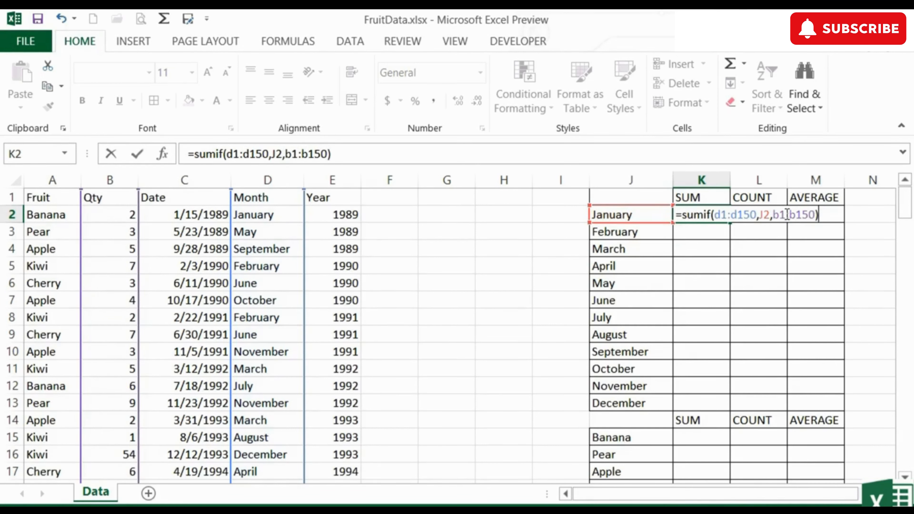
{"action": "key", "text": "Return"}
{"action": "key", "text": "Up"}
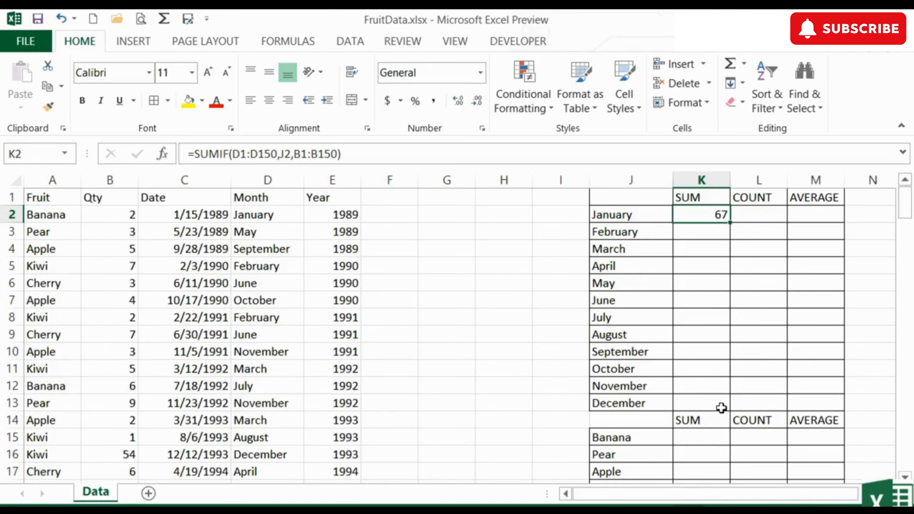
Step: Make the ranges D1:D150 and B1:B150 absolute in the K2 formula and fill it down to December in K13
{"action": "double_click", "coordinate": [713, 216]}
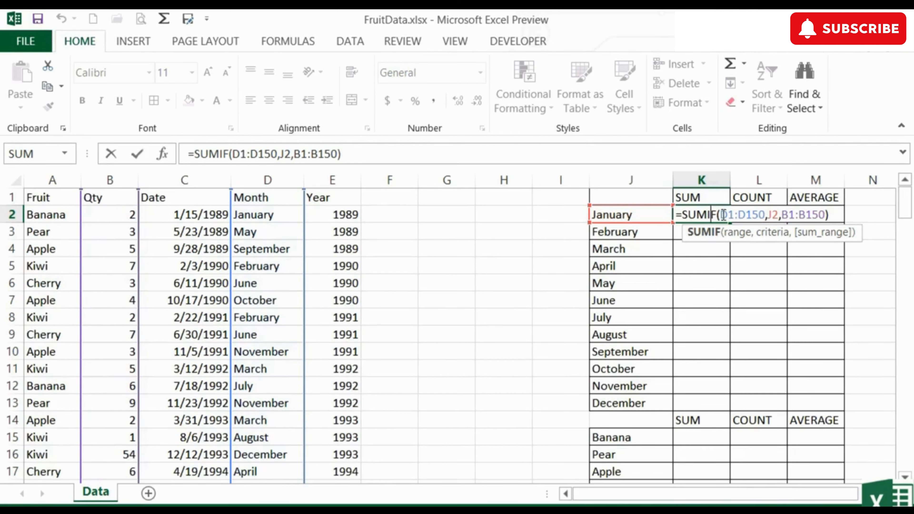
{"action": "left_click_drag", "start_coordinate": [722, 214], "coordinate": [764, 216]}
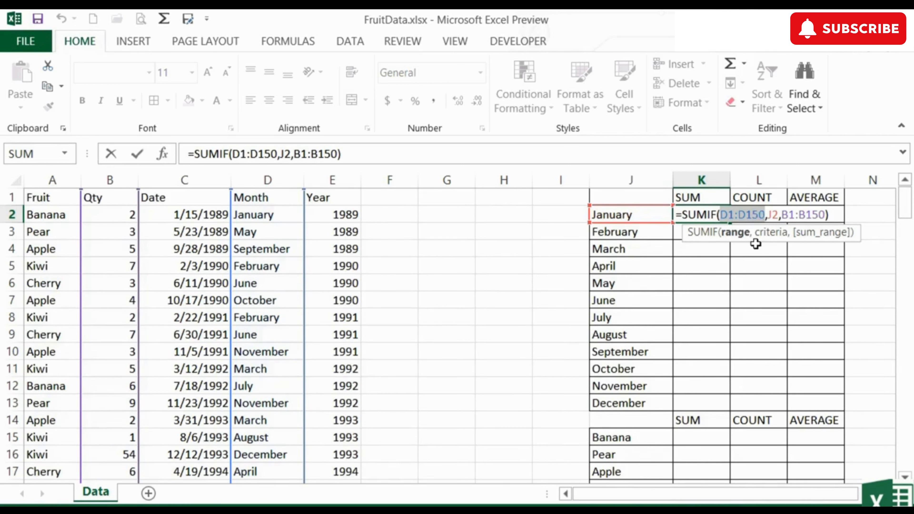
{"action": "key", "text": "F4"}
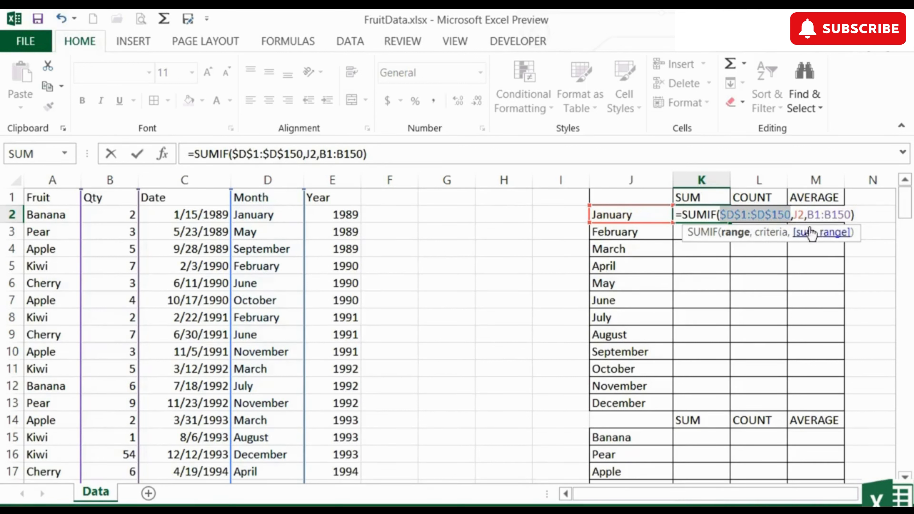
{"action": "left_click_drag", "start_coordinate": [812, 215], "coordinate": [844, 216]}
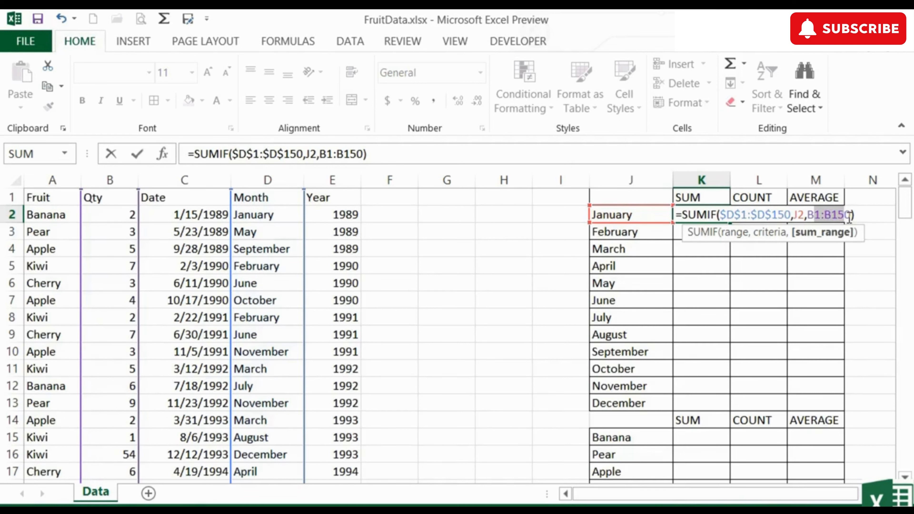
{"action": "key", "text": "F4"}
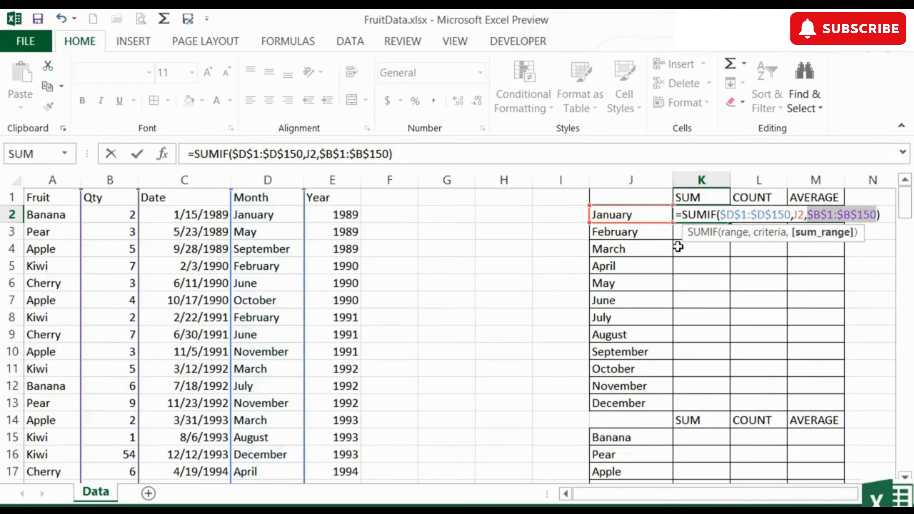
{"action": "key", "text": "ctrl+Return"}
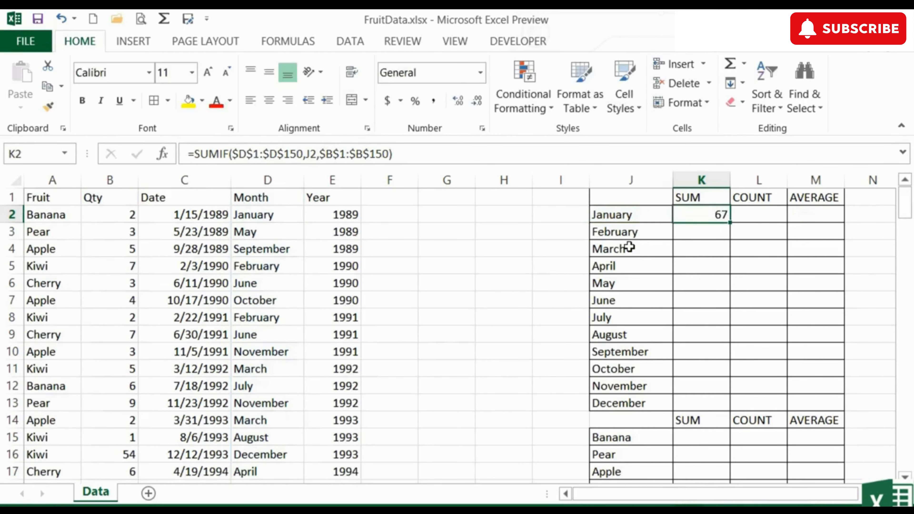
{"action": "left_click_drag", "start_coordinate": [729, 224], "coordinate": [718, 404]}
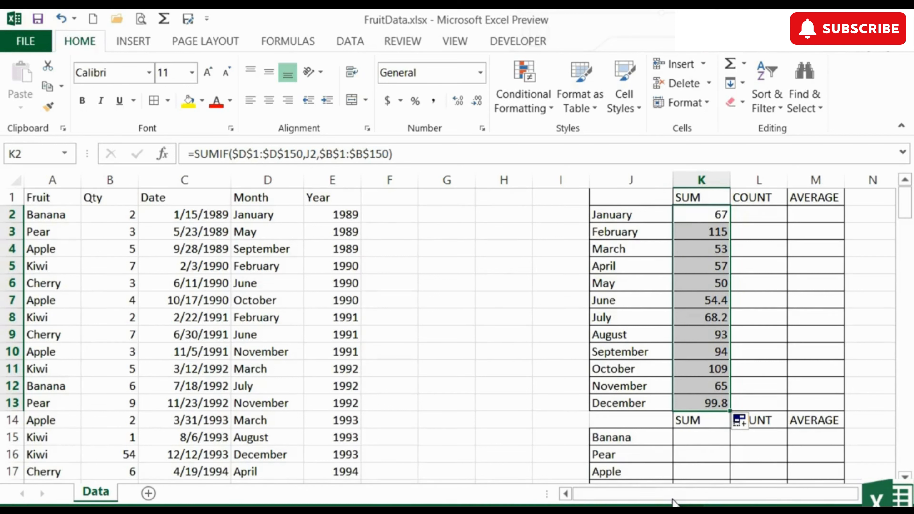
Step: Examine how far the Qty data in column B extends, from B2 down past row 150, and return to K2
{"action": "left_click", "coordinate": [115, 217]}
{"action": "key", "text": "shift+Down"}
{"action": "key", "text": "shift+Down"}
{"action": "key", "text": "shift+Page_Down"}
{"action": "key", "text": "shift+Page_Down"}
{"action": "key", "text": "shift+Page_Down"}
{"action": "key", "text": "shift+Page_Down"}
{"action": "key", "text": "shift+Page_Down"}
{"action": "key", "text": "shift+Page_Down"}
{"action": "key", "text": "shift+Page_Down"}
{"action": "key", "text": "shift+Page_Down"}
{"action": "key", "text": "shift+Page_Down"}
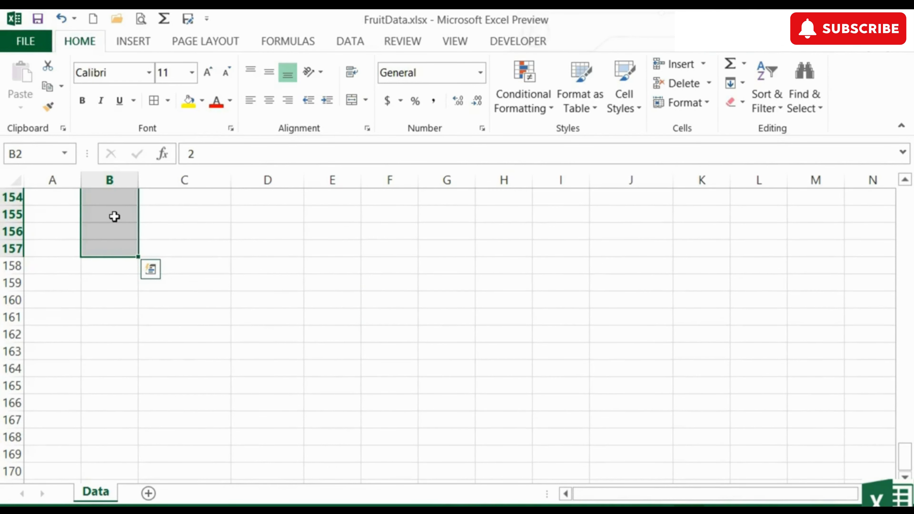
{"action": "key", "text": "ctrl+Up"}
{"action": "key", "text": "Right"}
{"action": "key", "text": "Right"}
{"action": "key", "text": "Right"}
{"action": "key", "text": "Right"}
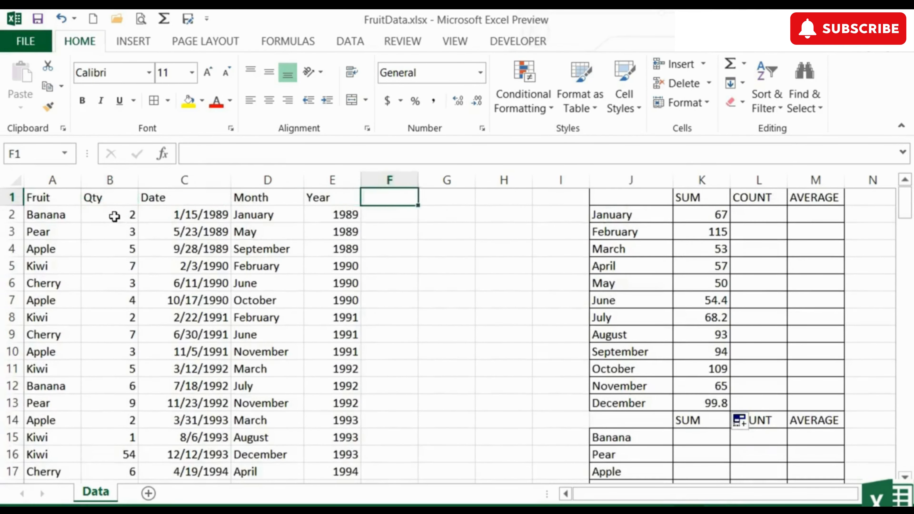
{"action": "key", "text": "Right"}
{"action": "key", "text": "Right"}
{"action": "key", "text": "Right"}
{"action": "key", "text": "Right"}
{"action": "key", "text": "Down"}
{"action": "key", "text": "Right"}
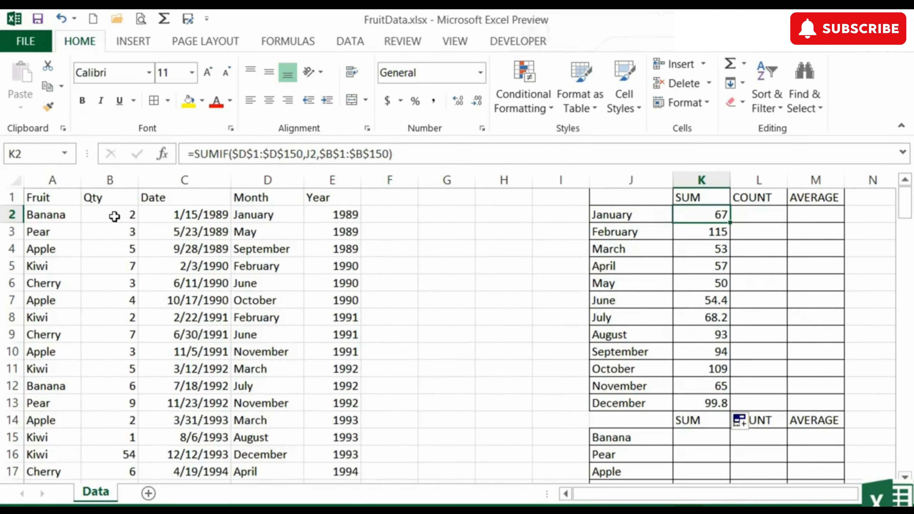
Step: Enter =COUNTIF(D1:D150,J2) in L2 to count the January entries
{"action": "left_click", "coordinate": [760, 216]}
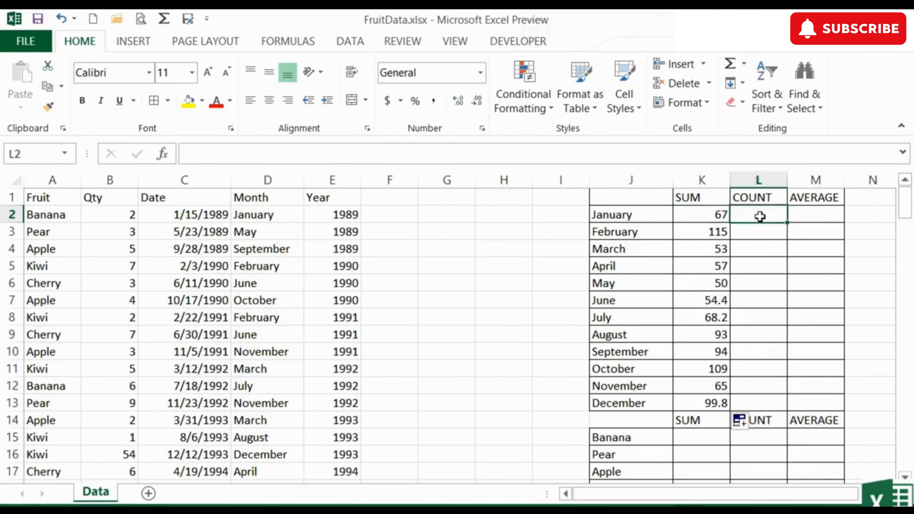
{"action": "type", "text": "=coun"}
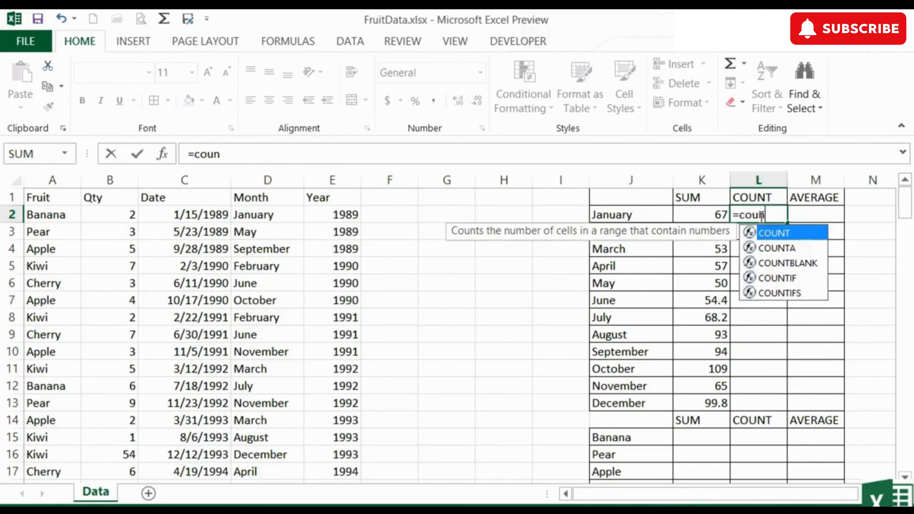
{"action": "type", "text": "tif("}
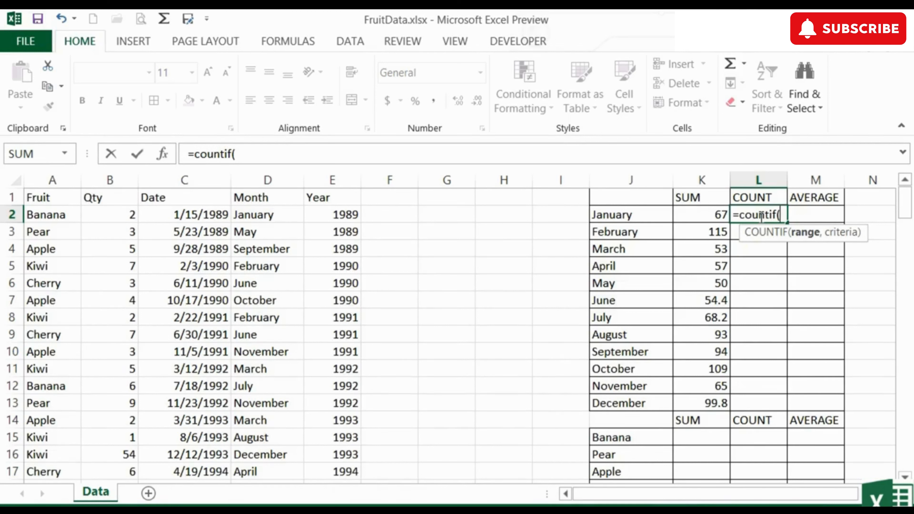
{"action": "type", "text": "d"}
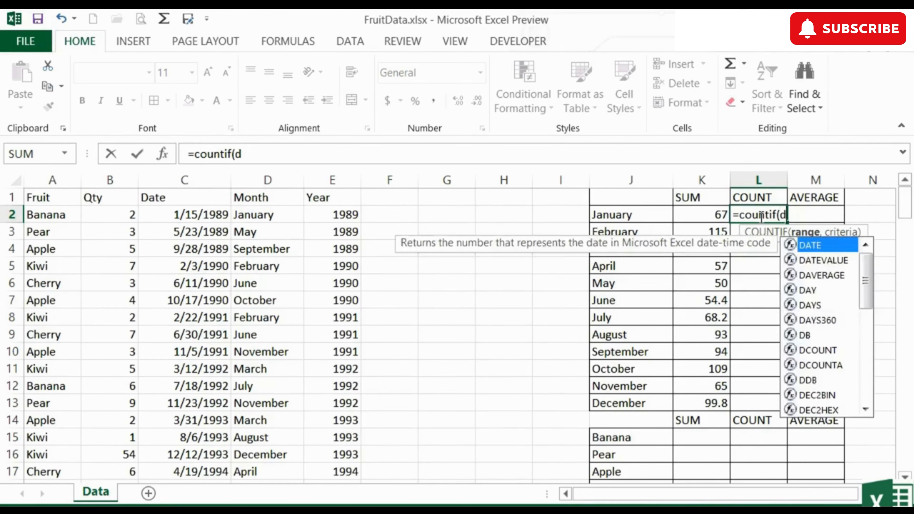
{"action": "type", "text": "1:d150,"}
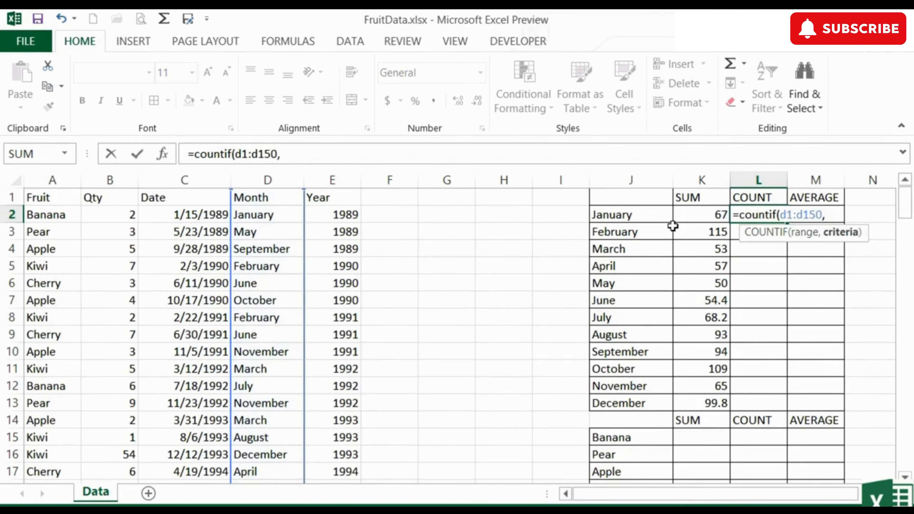
{"action": "left_click", "coordinate": [636, 214]}
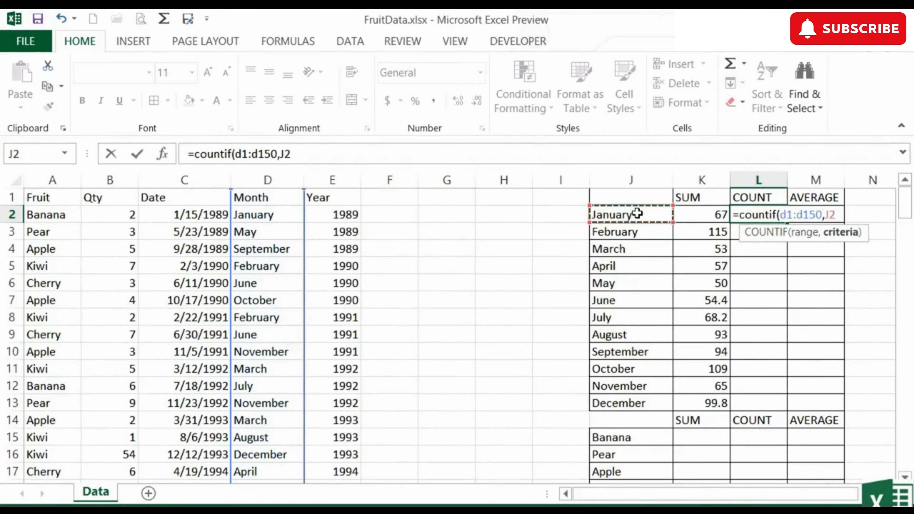
{"action": "key", "text": "Return"}
{"action": "key", "text": "Up"}
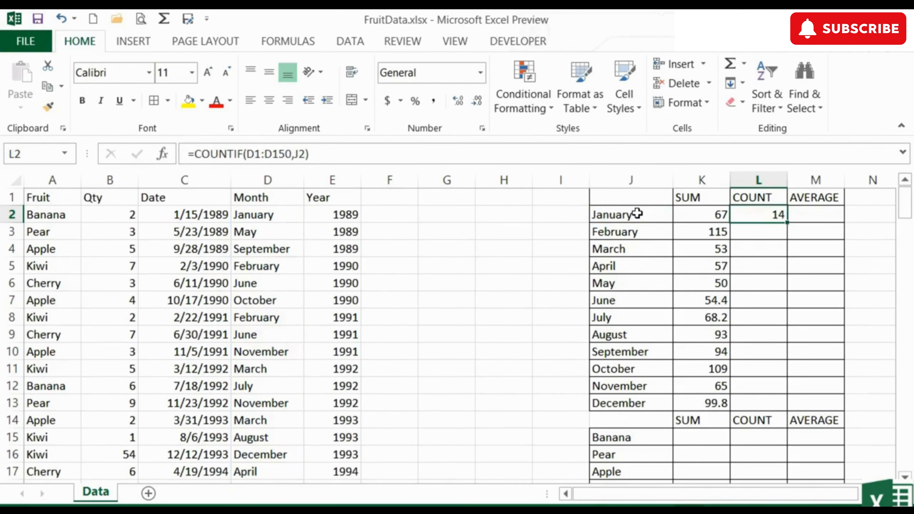
Step: Make the range D1:D150 absolute in the January COUNTIF formula in L2
{"action": "double_click", "coordinate": [767, 213]}
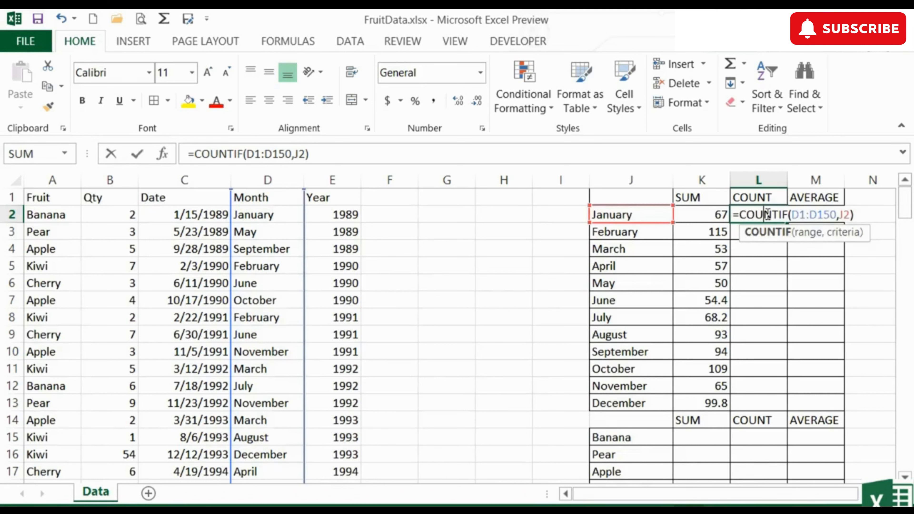
{"action": "left_click_drag", "start_coordinate": [791, 214], "coordinate": [822, 213]}
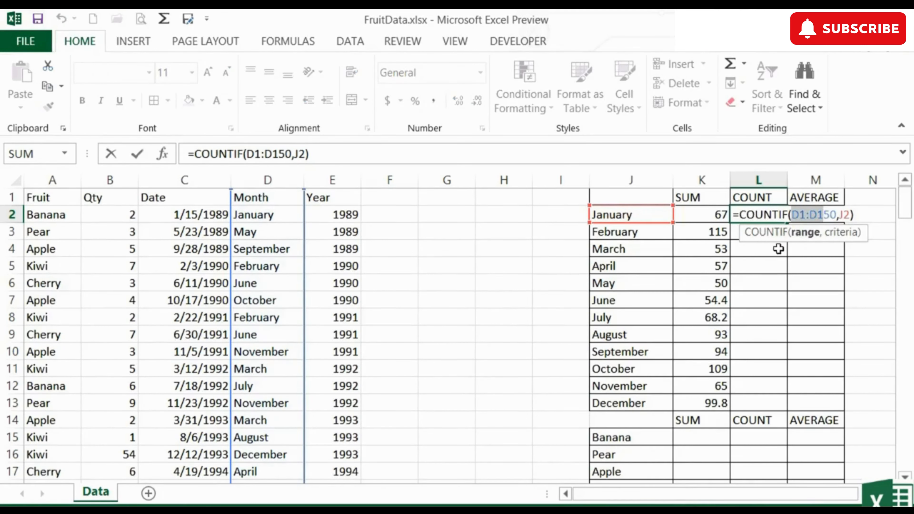
{"action": "key", "text": "F4"}
{"action": "key", "text": "Return"}
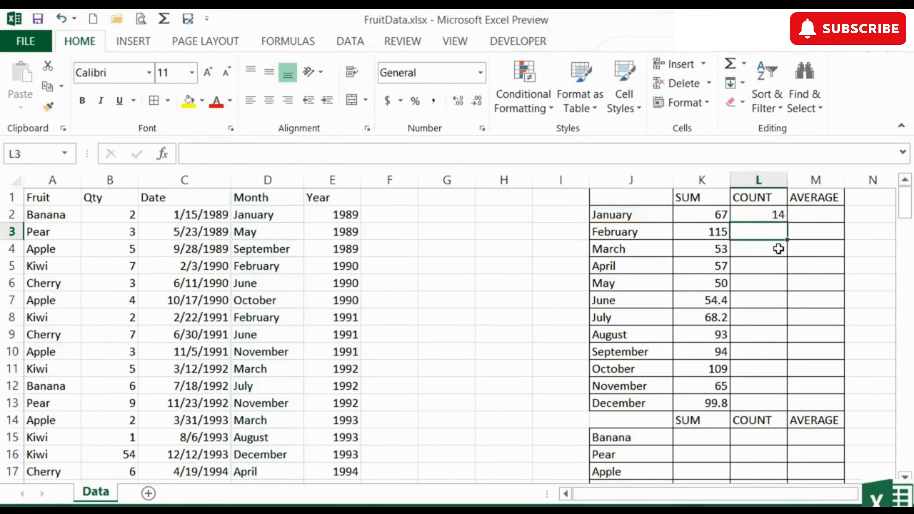
Step: Fill the January COUNTIF formula in L2 down to December in L13
{"action": "key", "text": "Up"}
{"action": "left_click_drag", "start_coordinate": [786, 222], "coordinate": [773, 409]}
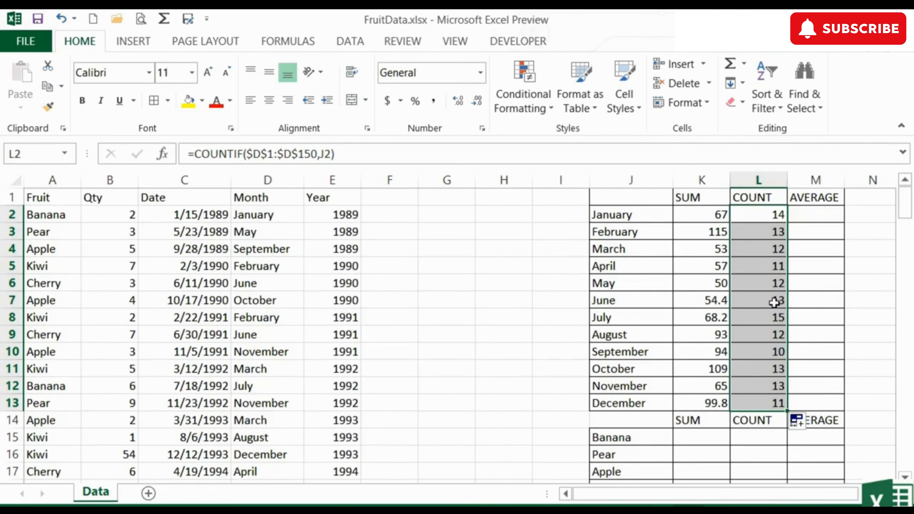
{"action": "left_click", "coordinate": [776, 316]}
Step: Write the formula =AVERAGEIF(D1:D150,J2,B1:B150) in M2 for the January average
{"action": "left_click", "coordinate": [808, 212]}
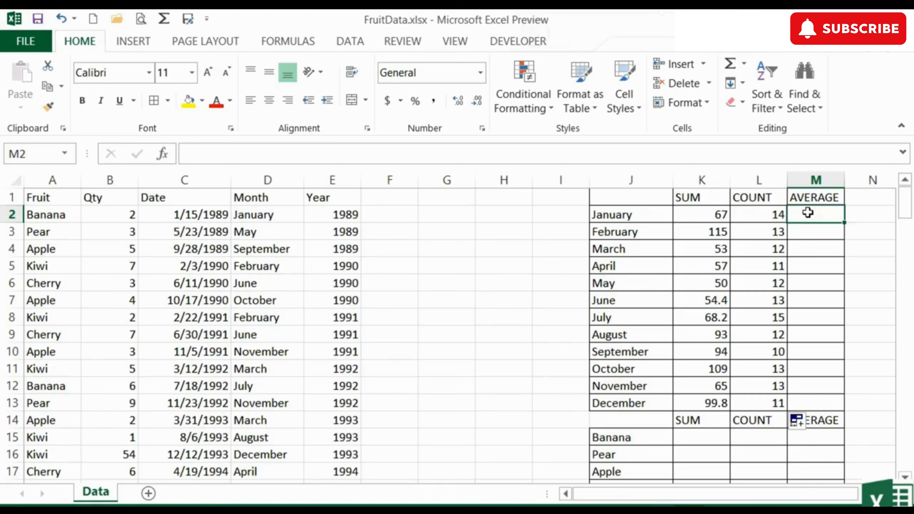
{"action": "type", "text": "=av"}
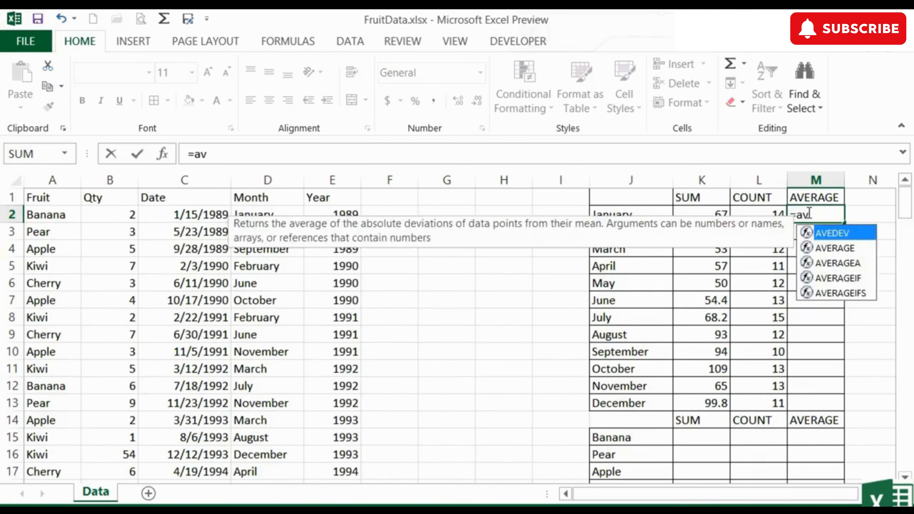
{"action": "type", "text": "erageif("}
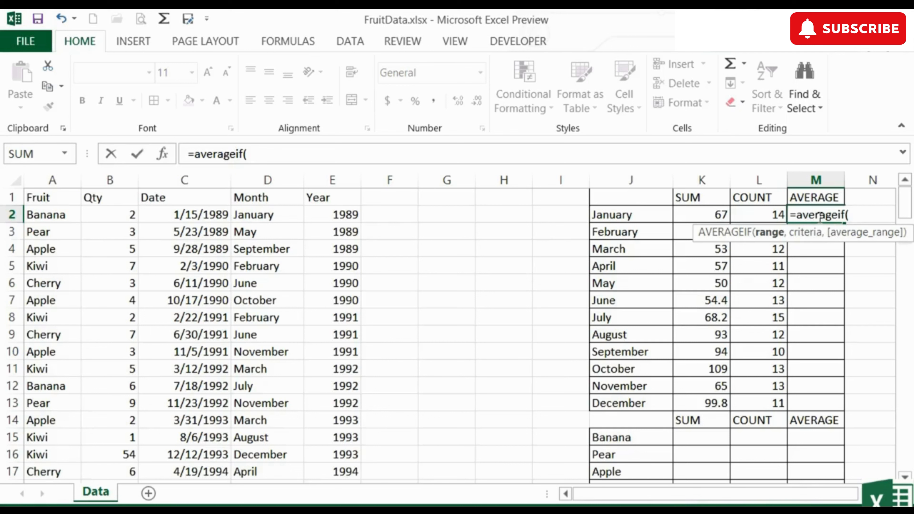
{"action": "type", "text": "d"}
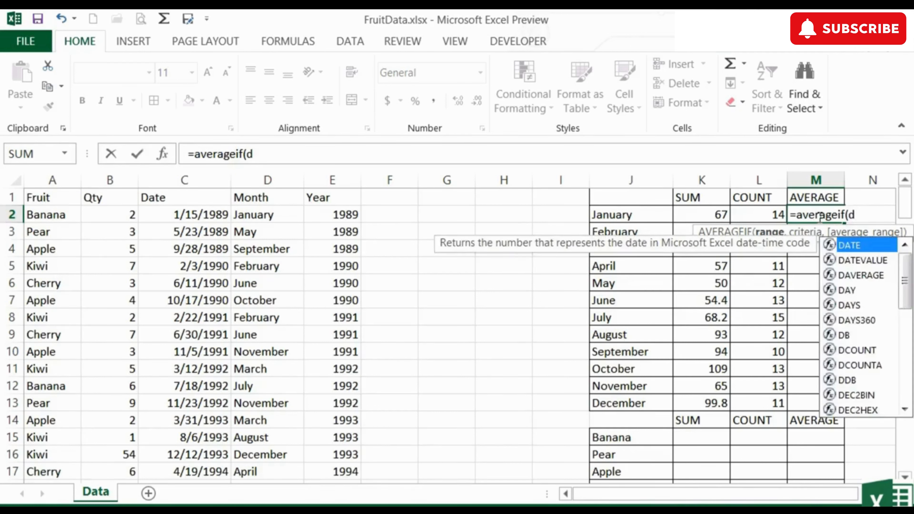
{"action": "type", "text": "1:d"}
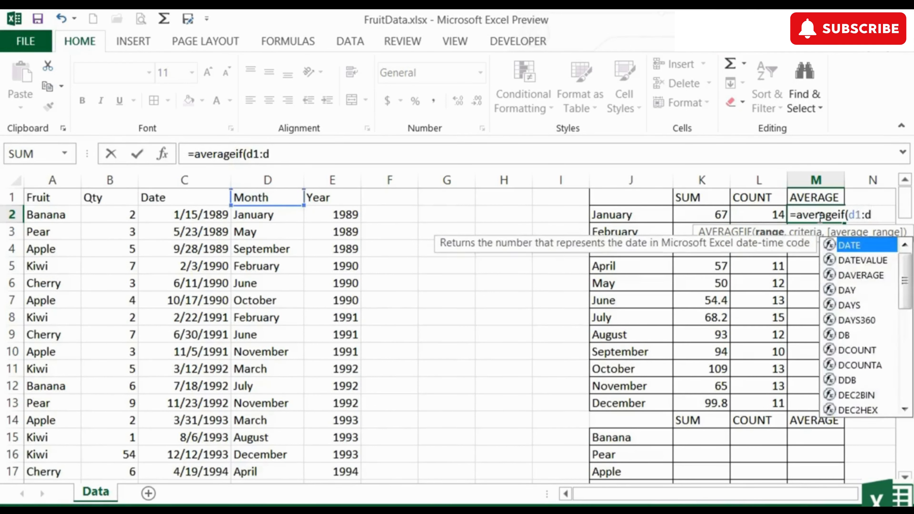
{"action": "type", "text": "150,"}
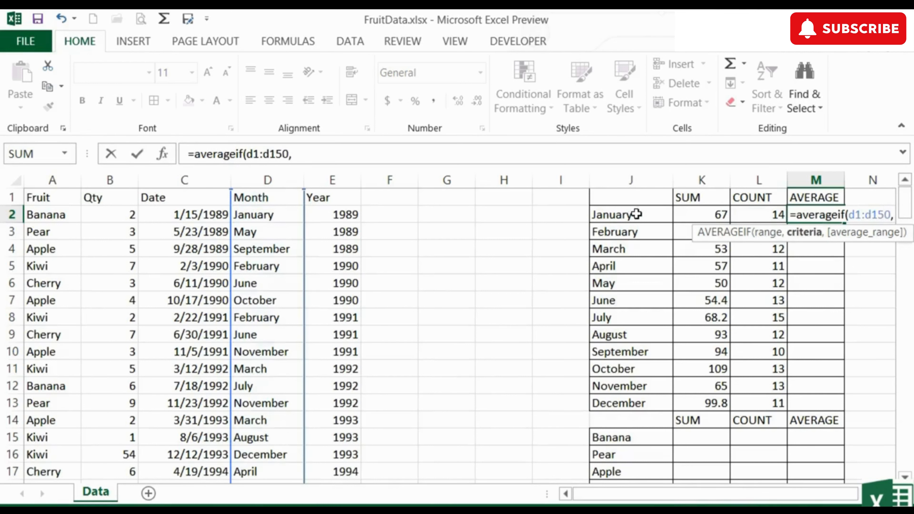
{"action": "left_click", "coordinate": [636, 214]}
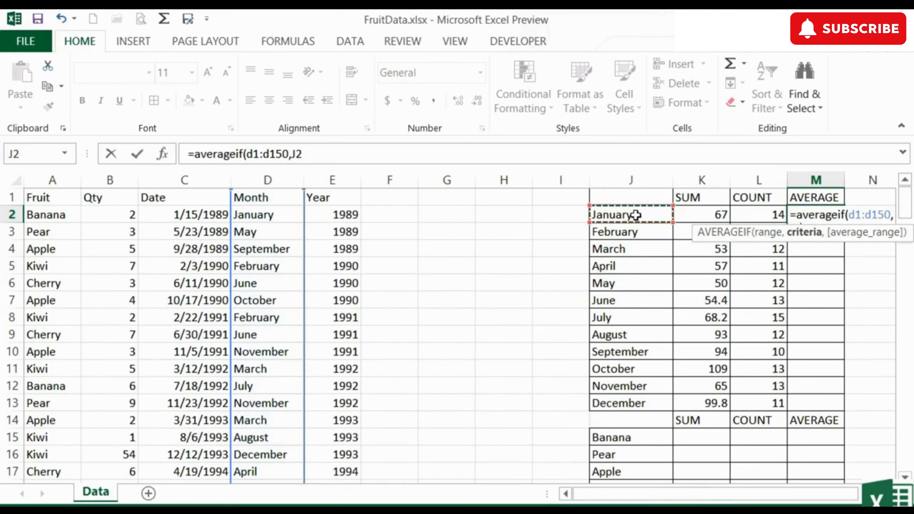
{"action": "type", "text": ","}
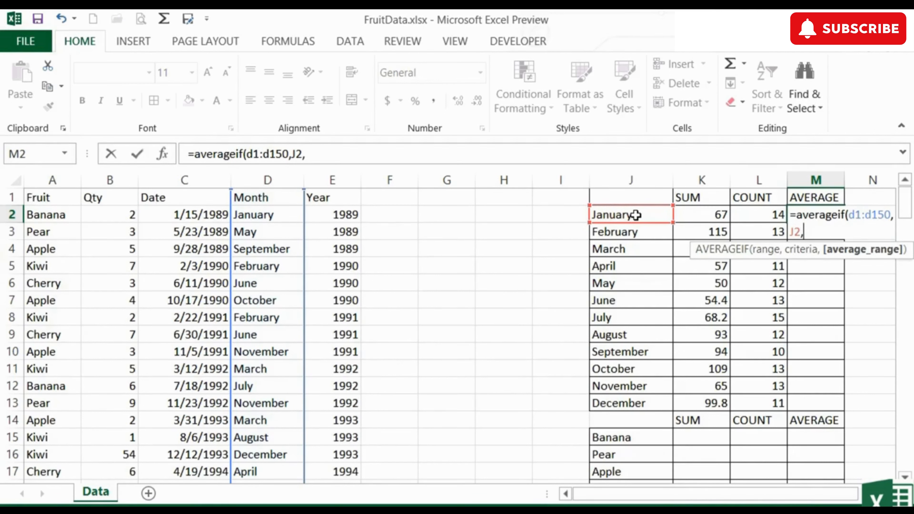
{"action": "type", "text": "b1:b"}
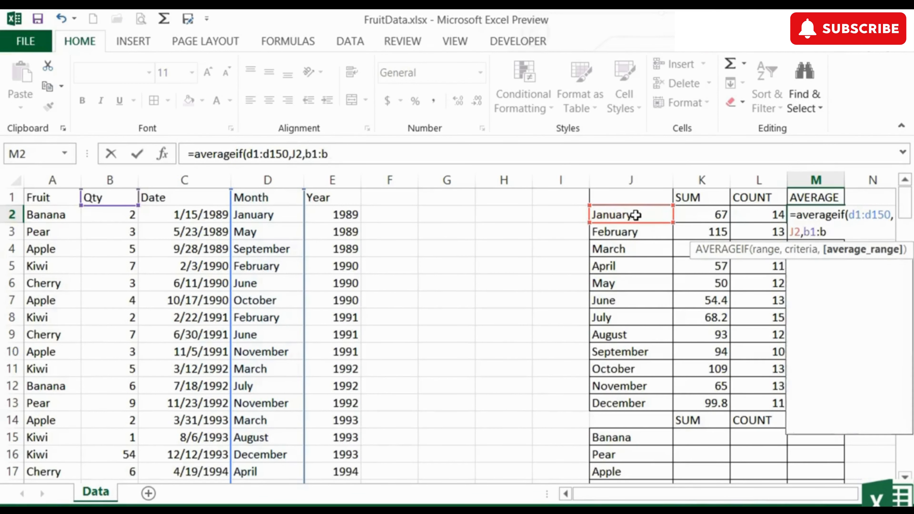
{"action": "type", "text": "150)"}
Step: Make the ranges B1:B150 and D1:D150 absolute in the M2 AVERAGEIF formula and enter it
{"action": "left_click_drag", "start_coordinate": [803, 232], "coordinate": [837, 233]}
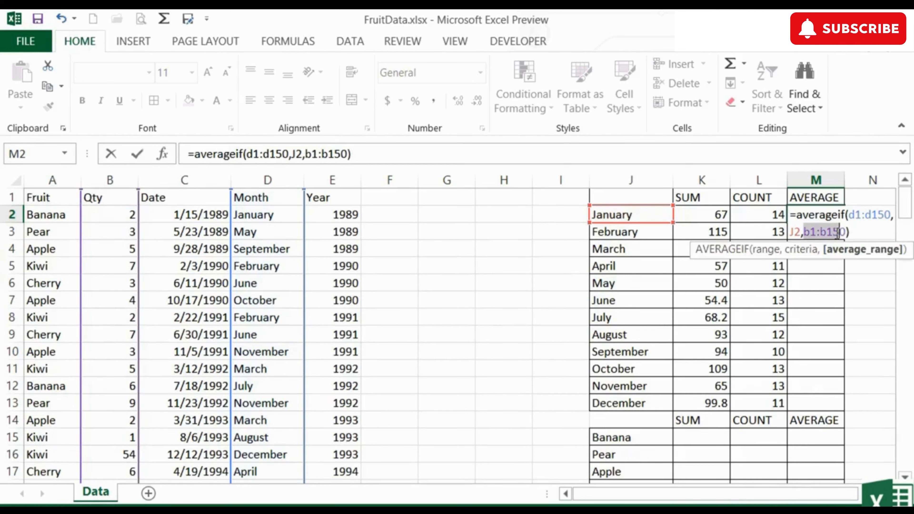
{"action": "key", "text": "F4"}
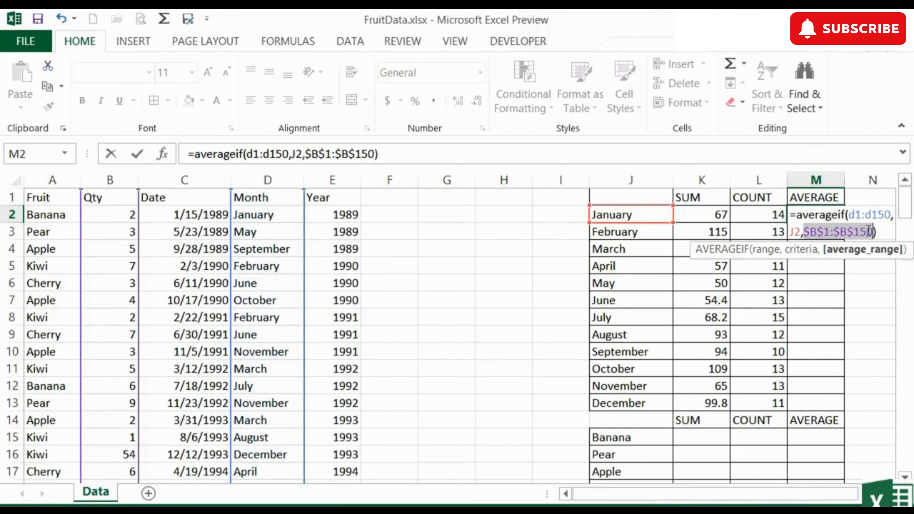
{"action": "left_click_drag", "start_coordinate": [848, 215], "coordinate": [886, 216]}
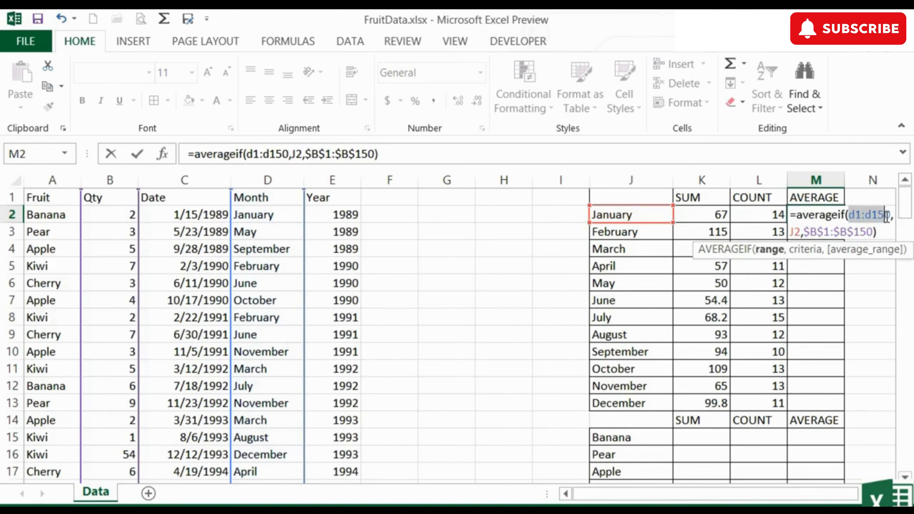
{"action": "key", "text": "F4"}
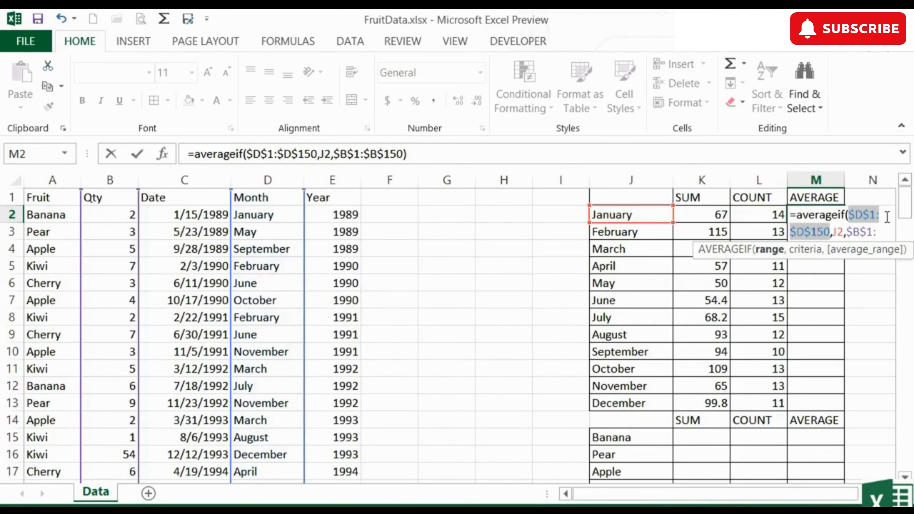
{"action": "key", "text": "Return"}
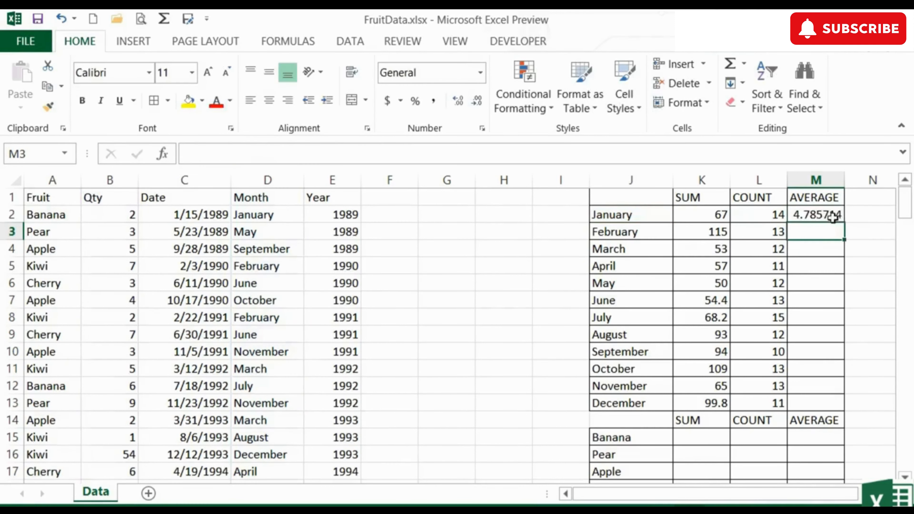
Step: Fill the M2 average formula down to December in M13 and apply the Number format to the averages
{"action": "left_click", "coordinate": [832, 215]}
{"action": "left_click_drag", "start_coordinate": [844, 224], "coordinate": [832, 400]}
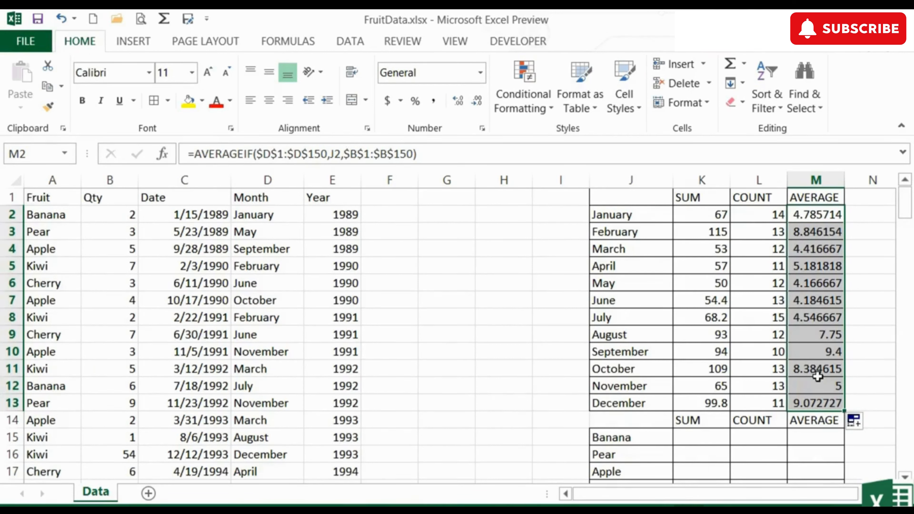
{"action": "left_click", "coordinate": [480, 72]}
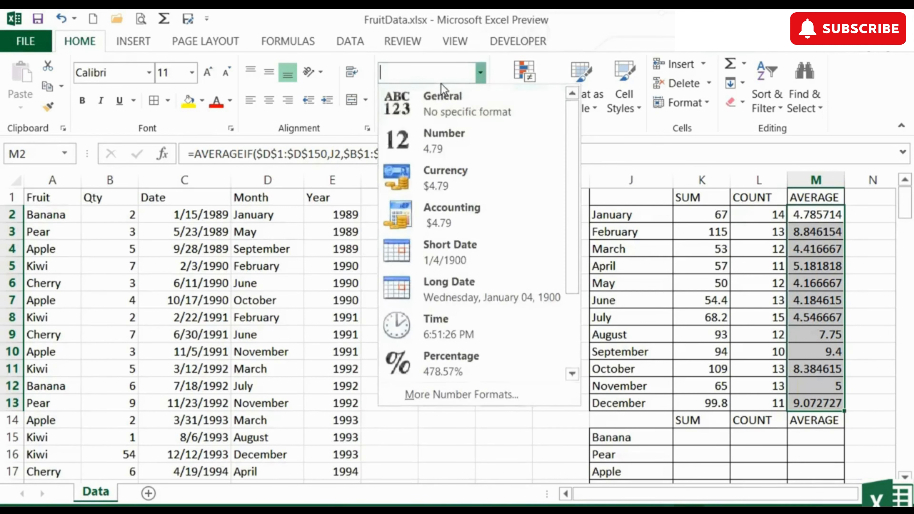
{"action": "left_click", "coordinate": [436, 133]}
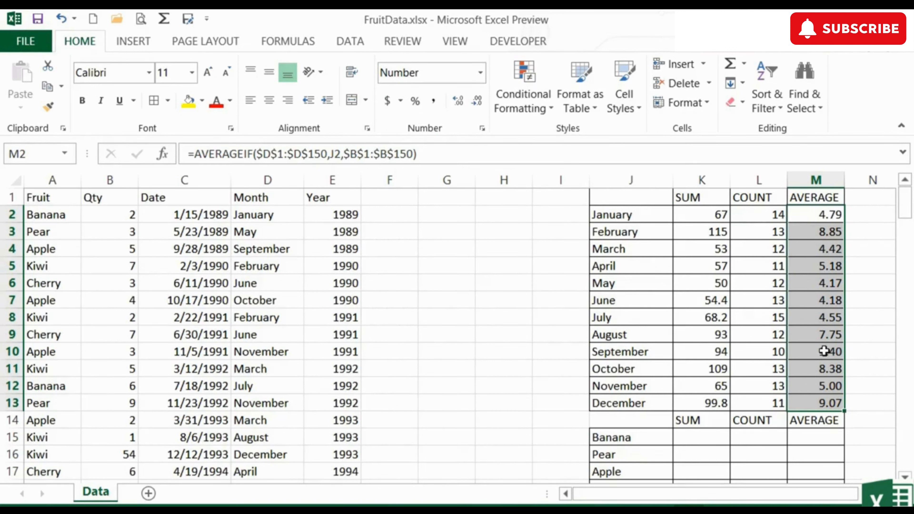
Step: Select the empty SUM, COUNT and AVERAGE cells of the fruit table, K15:M19, from Banana to Cherry
{"action": "left_click", "coordinate": [708, 437]}
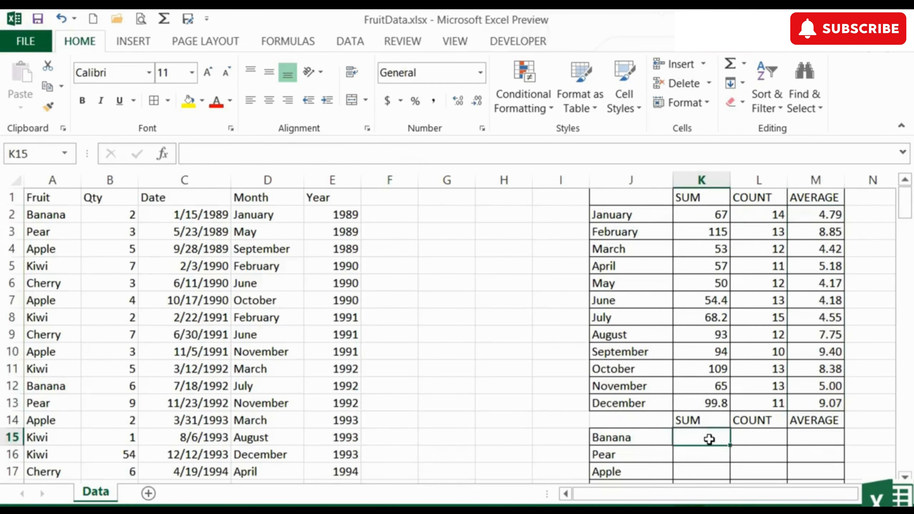
{"action": "scroll", "coordinate": [708, 439], "scroll_direction": "down", "scroll_amount": 1}
{"action": "left_click_drag", "start_coordinate": [704, 388], "coordinate": [798, 453]}
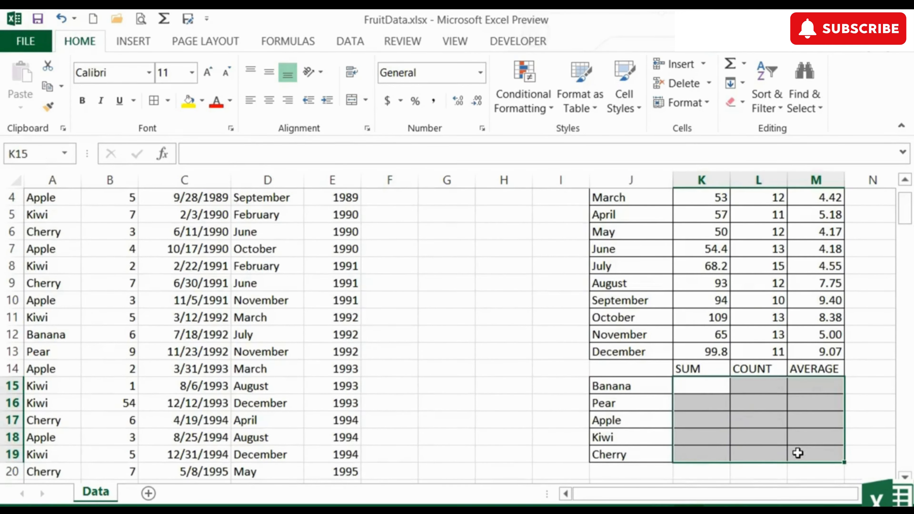